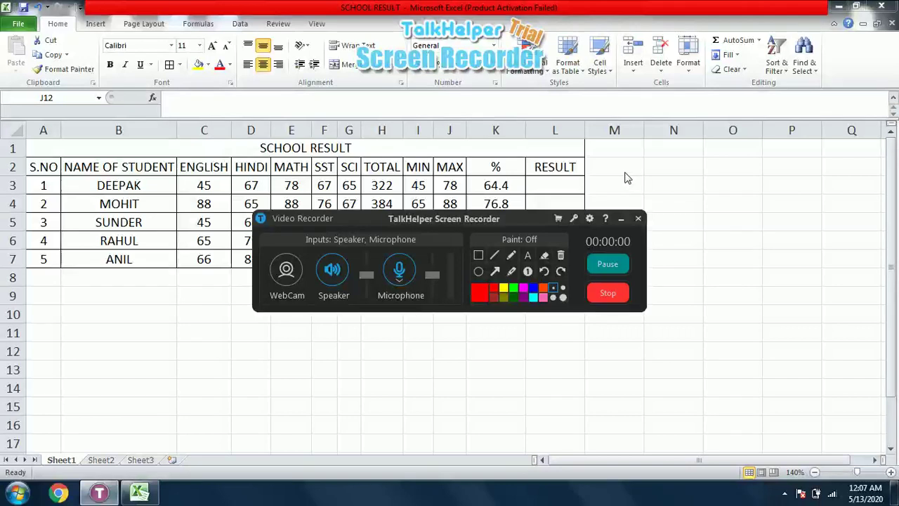
- Start L3's formula as =IF(K3>=80,"A",IF( so 80% or more gives grade A
click(533, 180)
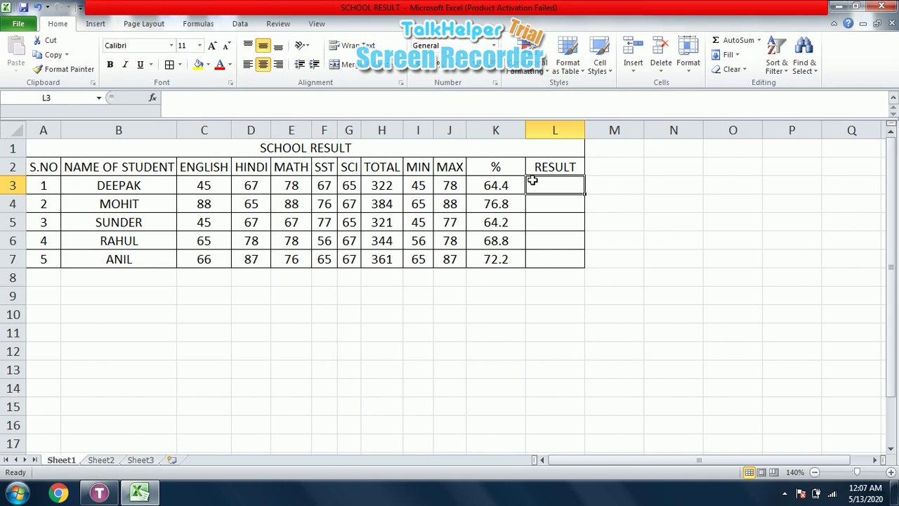
text(=)
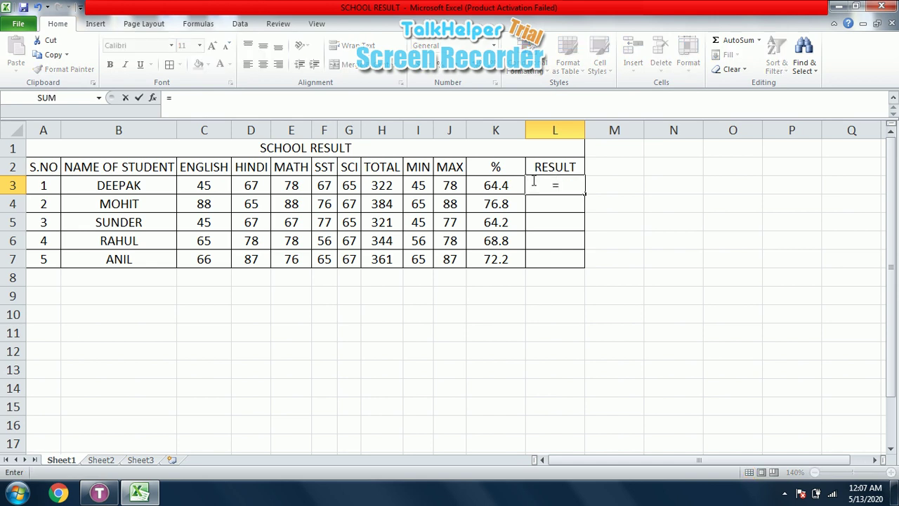
text(IF)
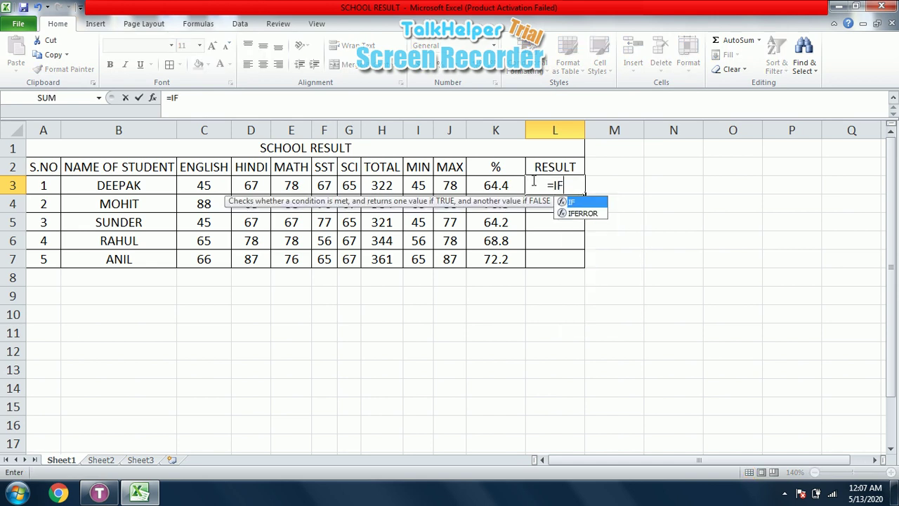
text(()
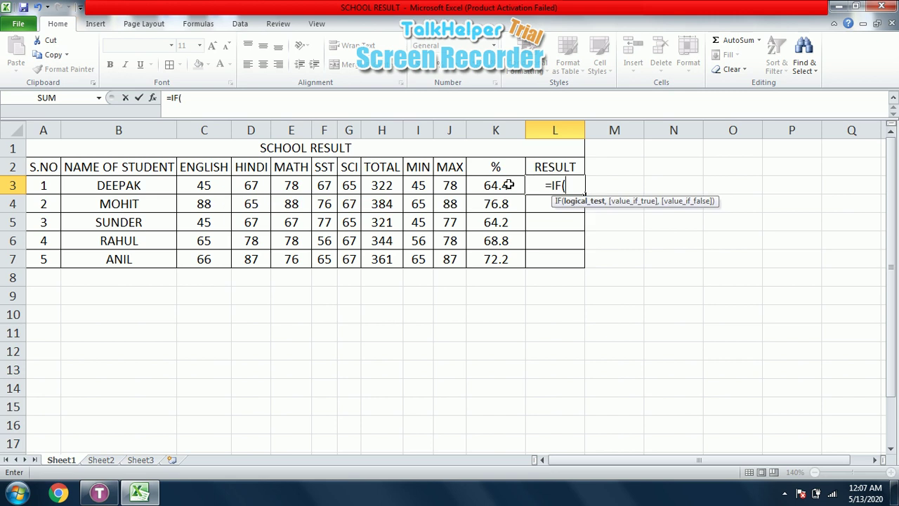
click(496, 184)
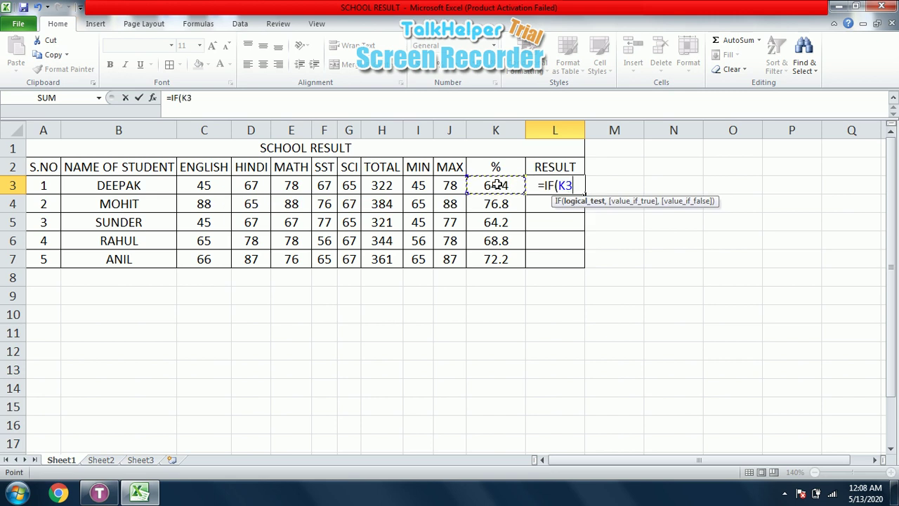
text(>)
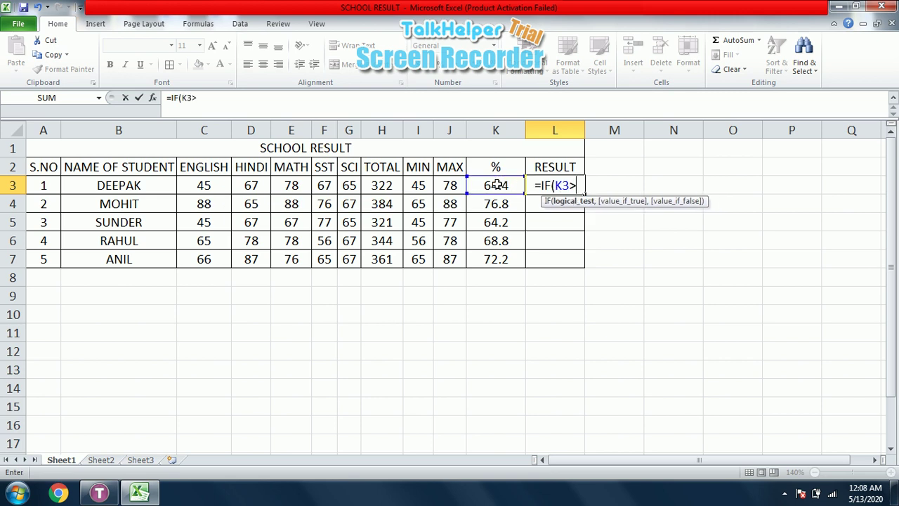
text(=8)
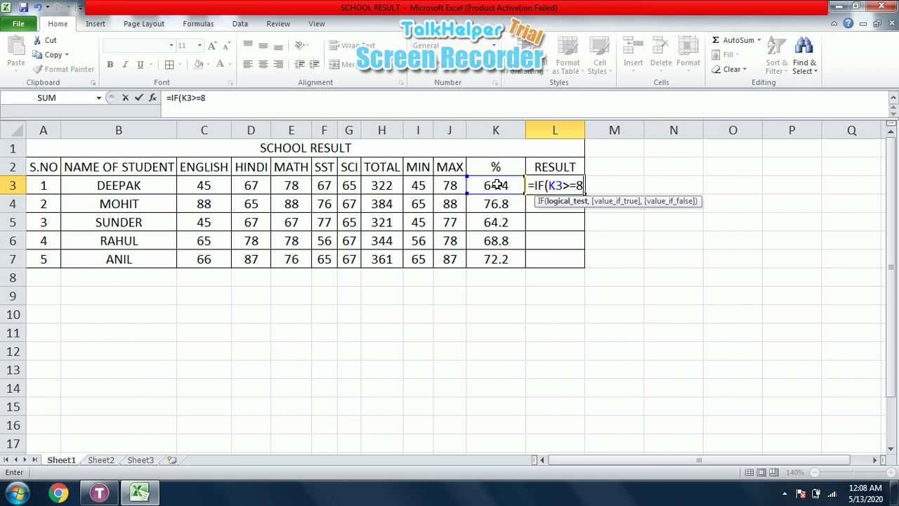
text(0,)
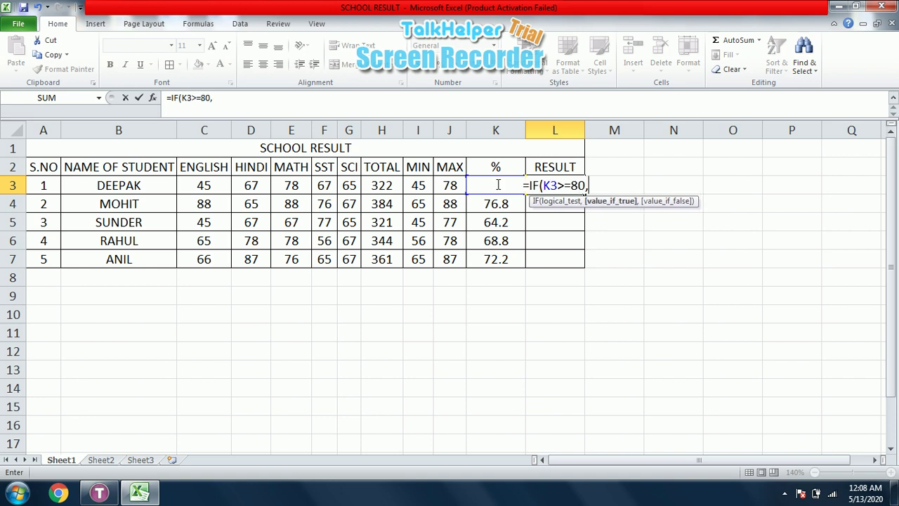
text("A)
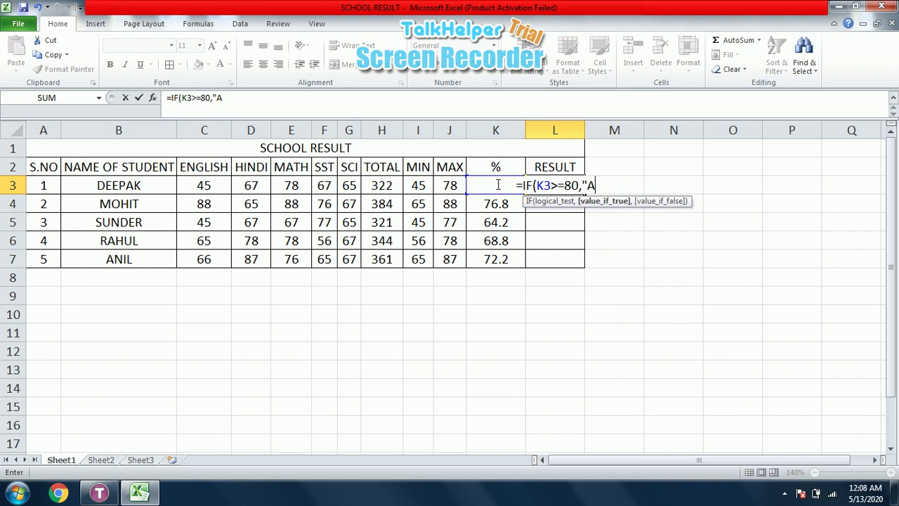
text(",)
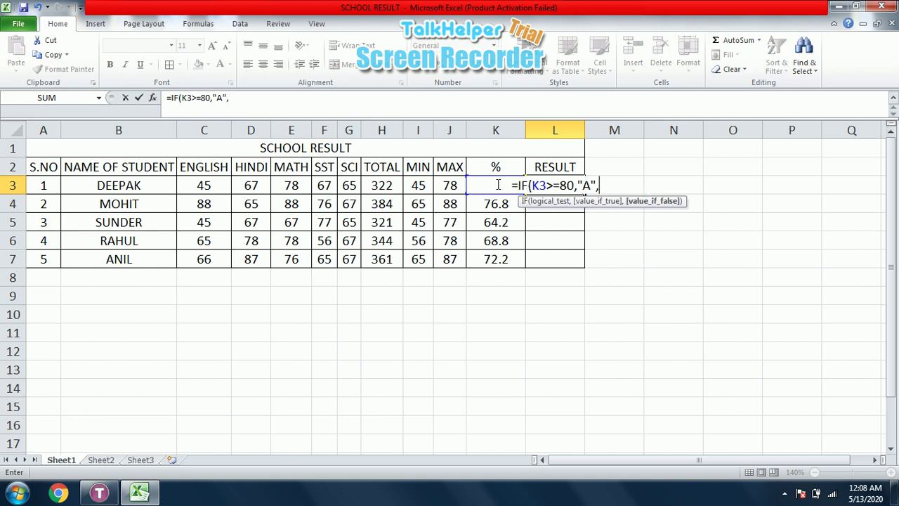
text(IF)
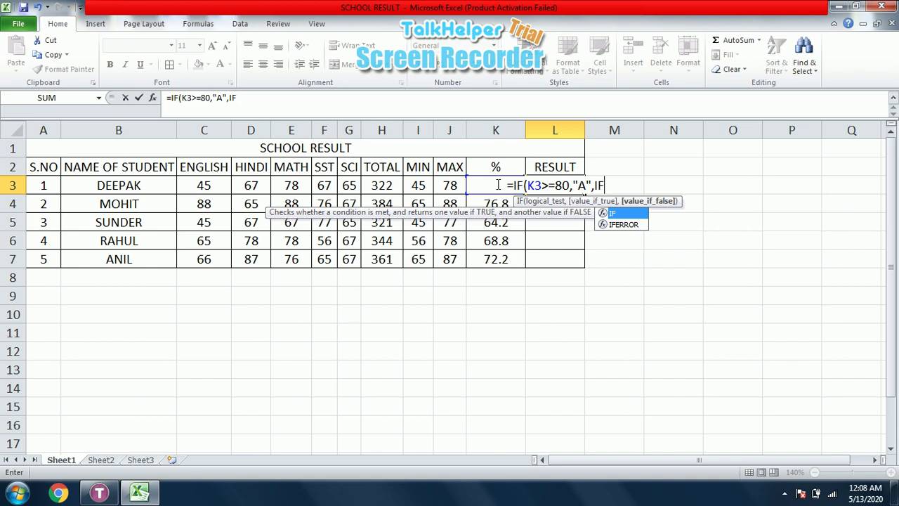
text(()
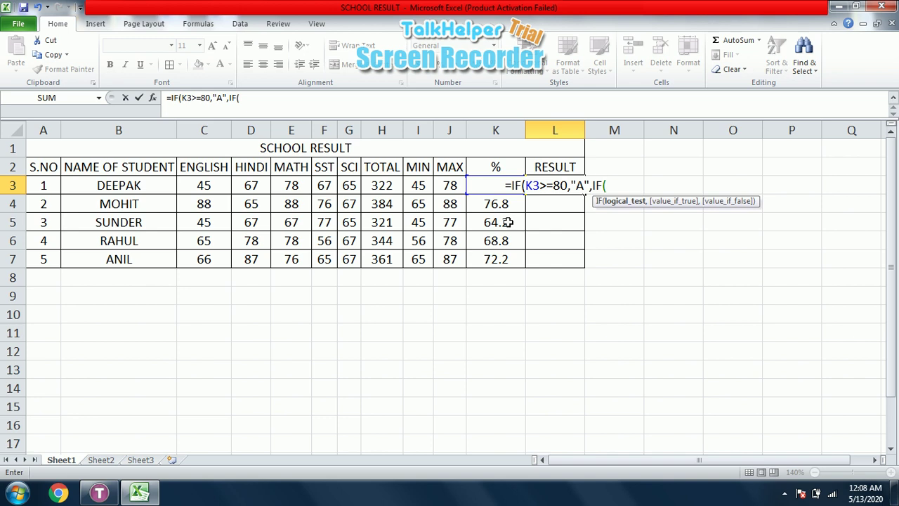
- Add the K3>=70 condition returning "B" and open a third nested IF
key(Left)
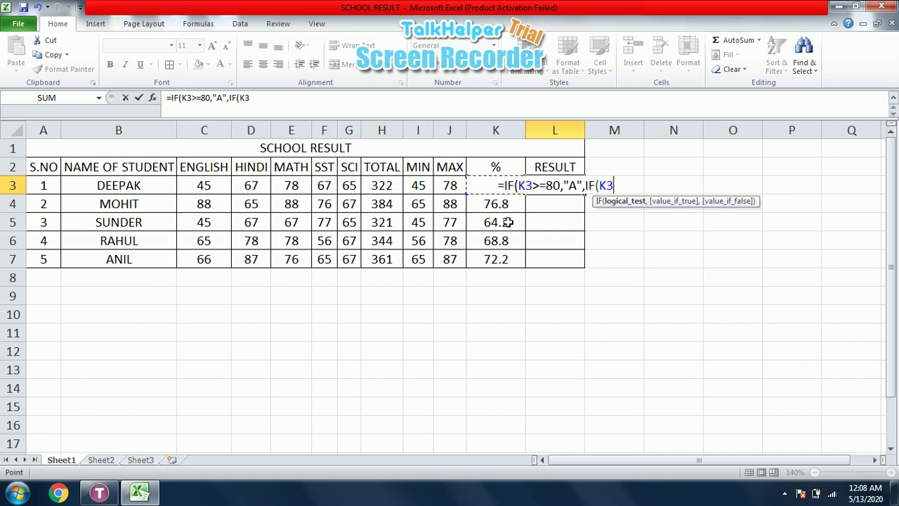
text(>=)
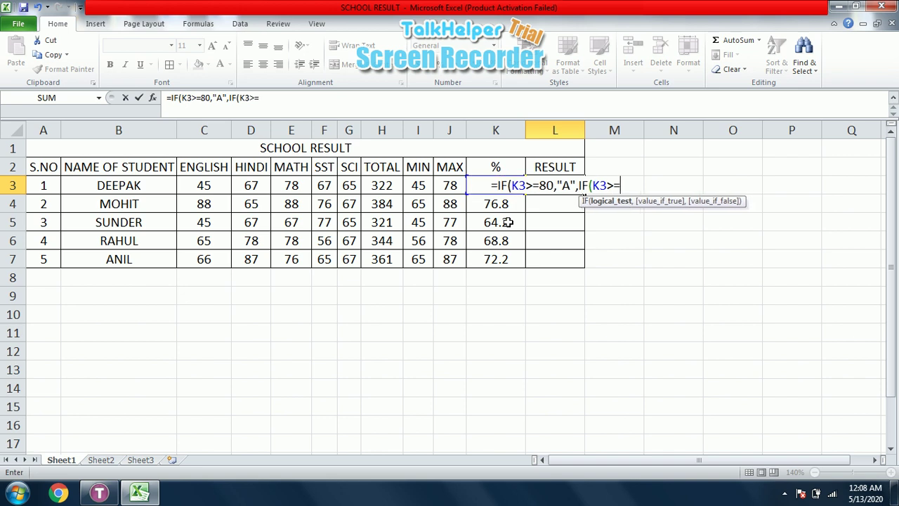
text(7)
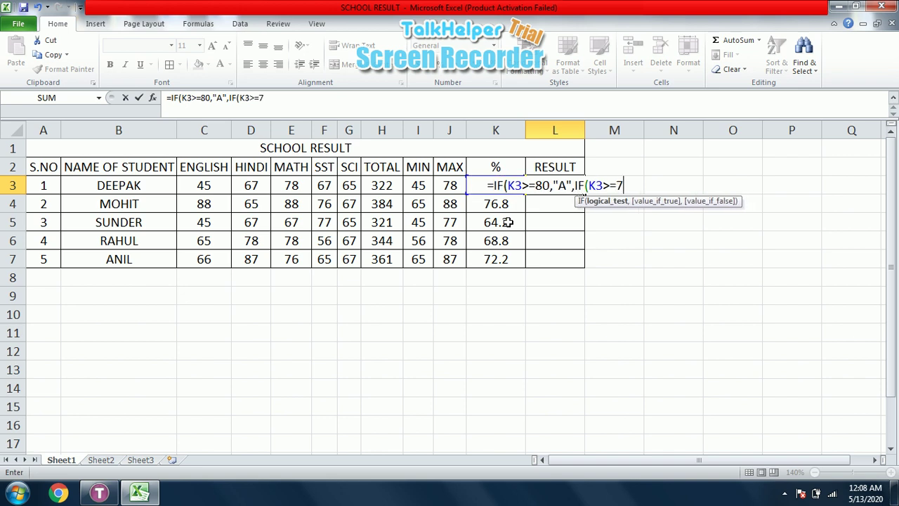
text(0)
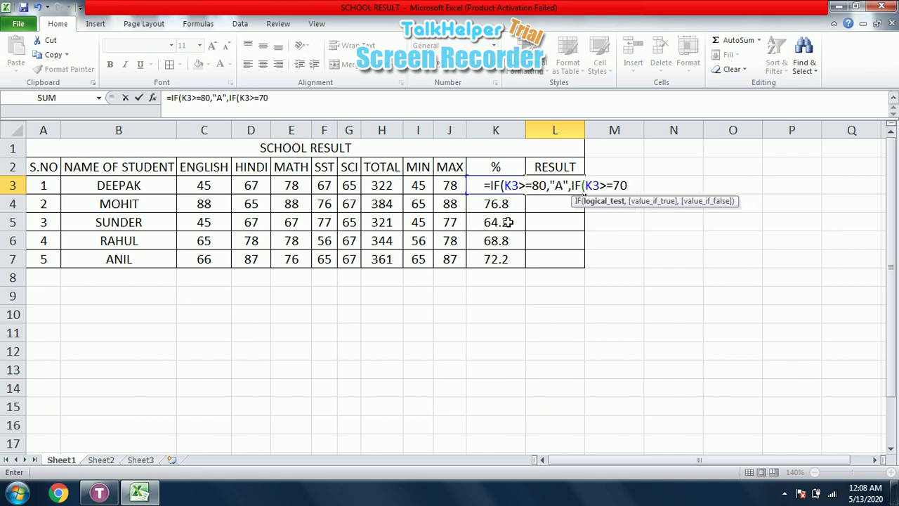
text(,"B)
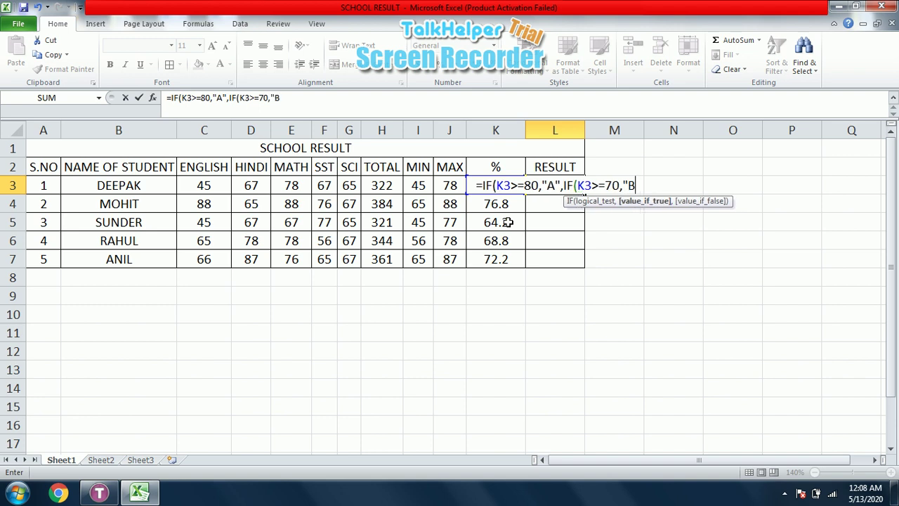
text(",)
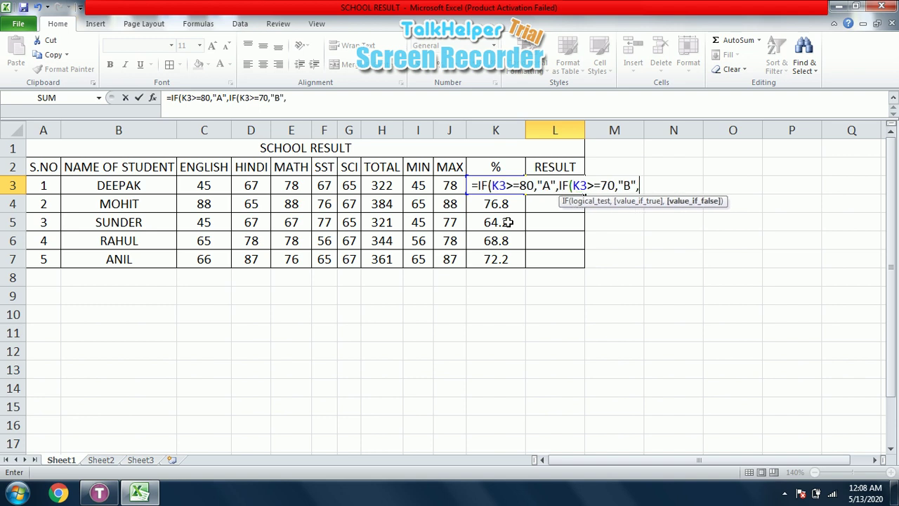
text(IF)
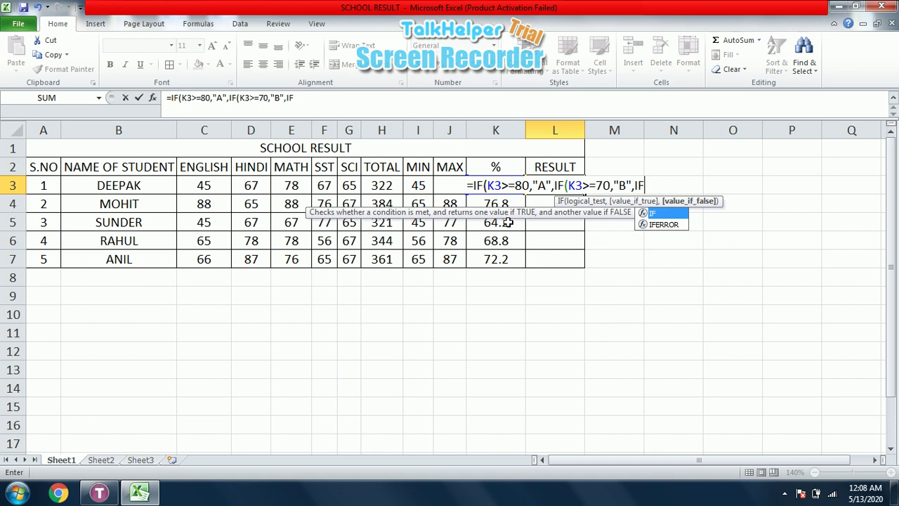
text(()
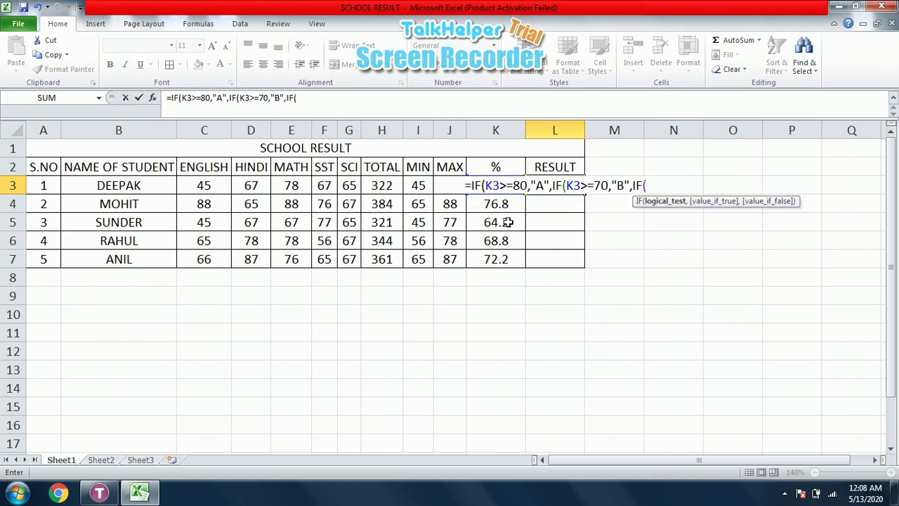
- Complete the formula with K3>=50 "C", K3>=35 "PASS", else "FAIL", so L3 shows C
key(Left)
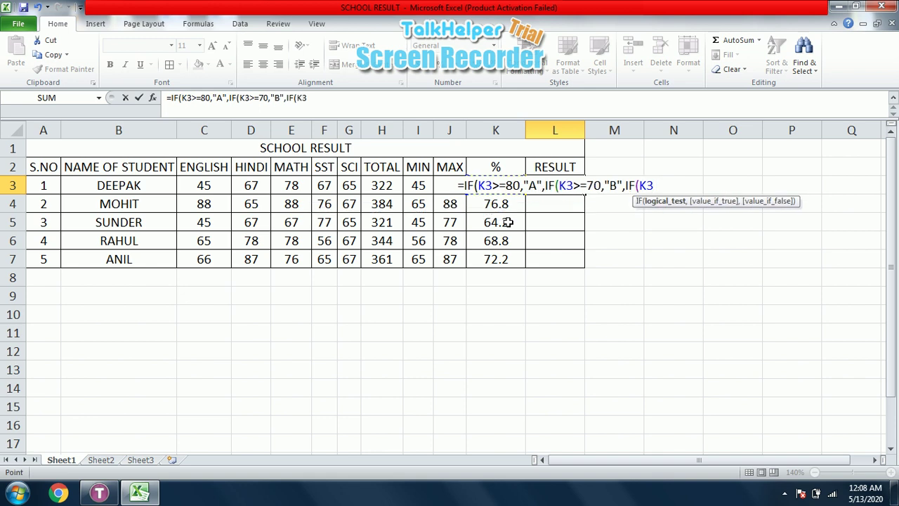
text(>)
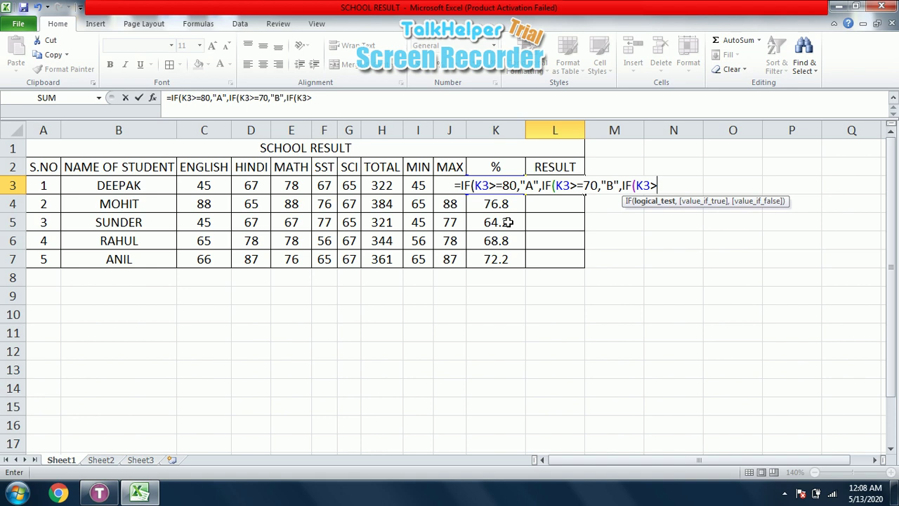
text(=)
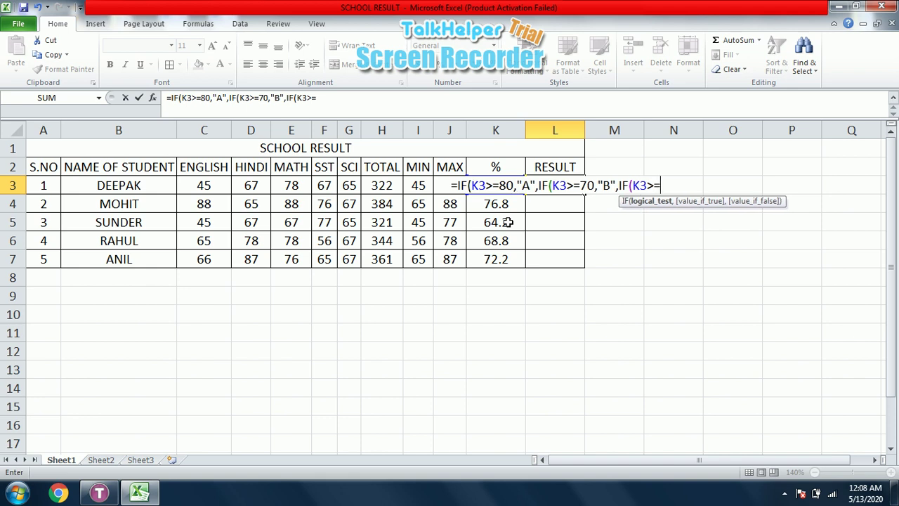
text(50)
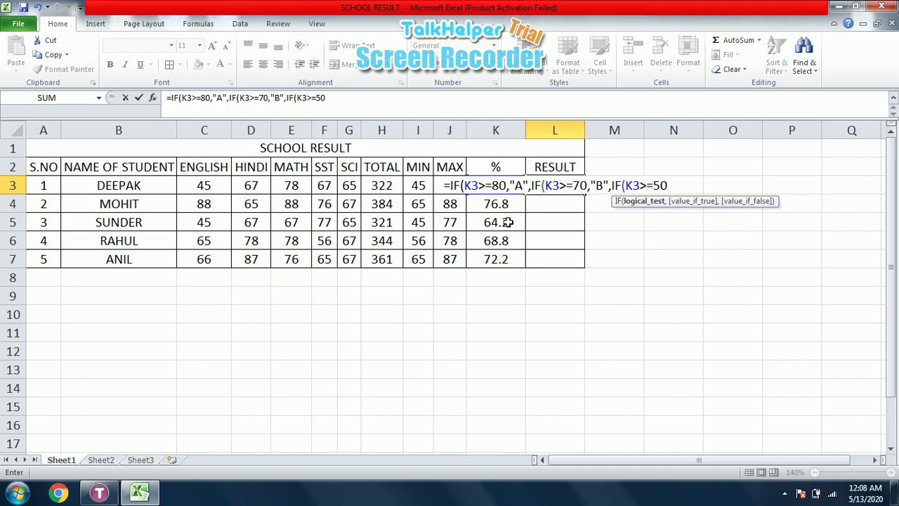
text(,"C)
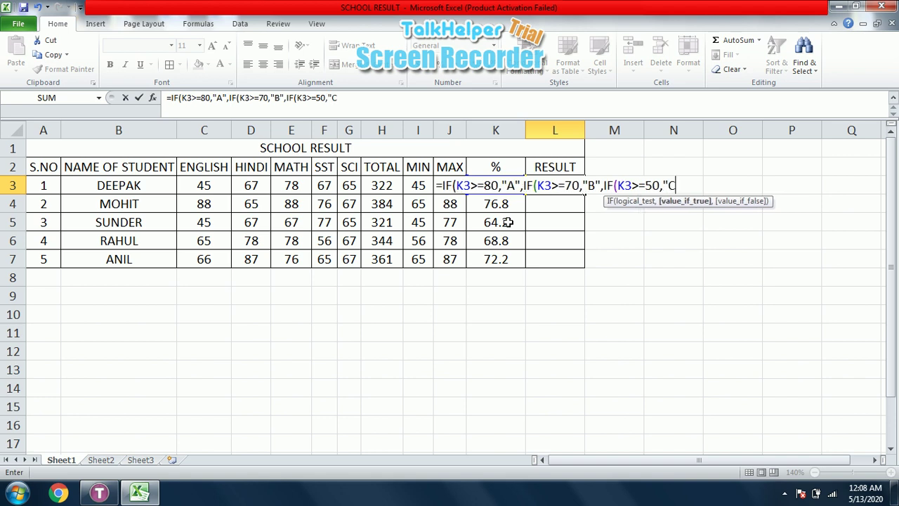
text(",)
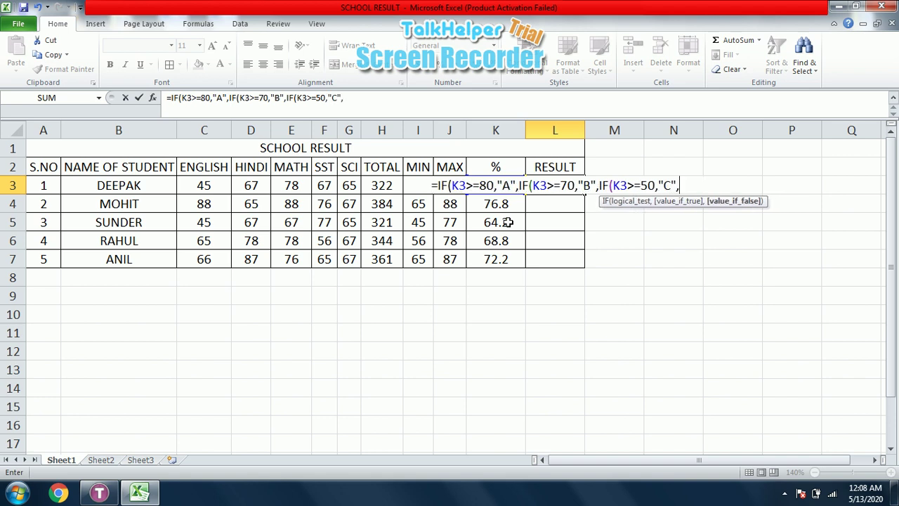
text(IF)
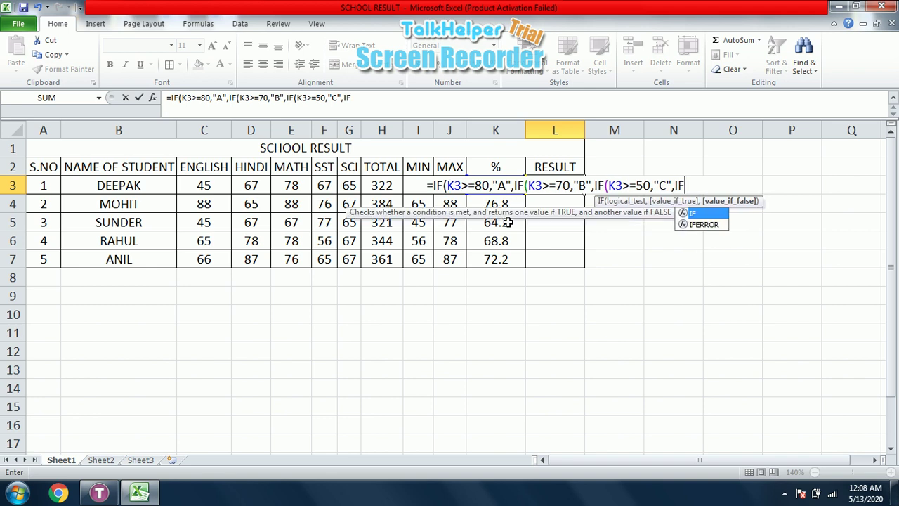
text(()
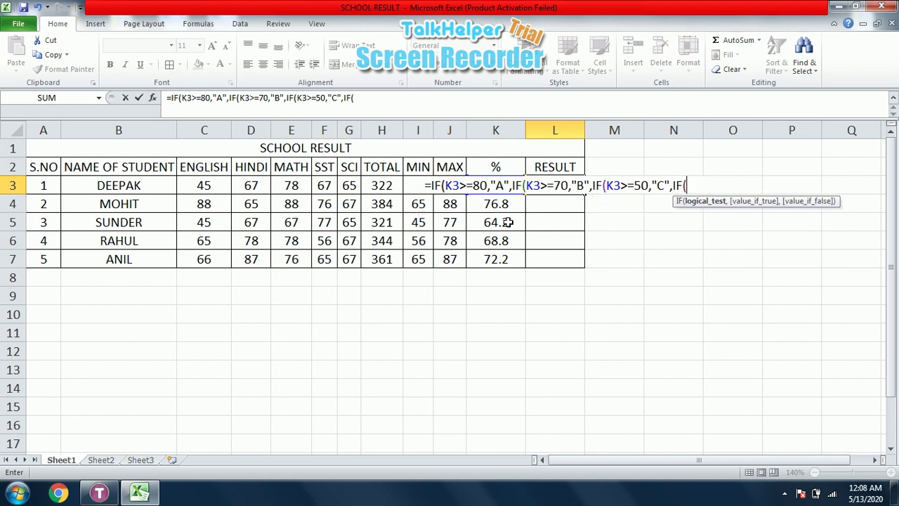
text(K3)
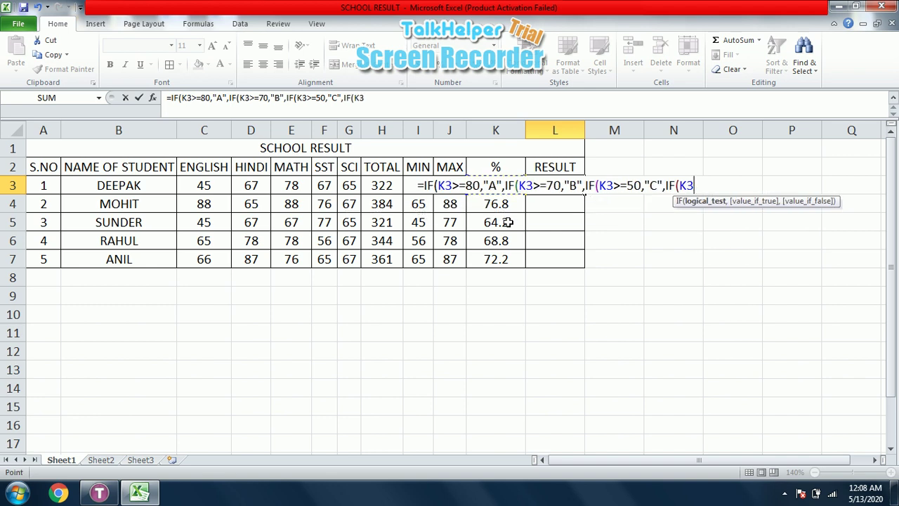
text(>=)
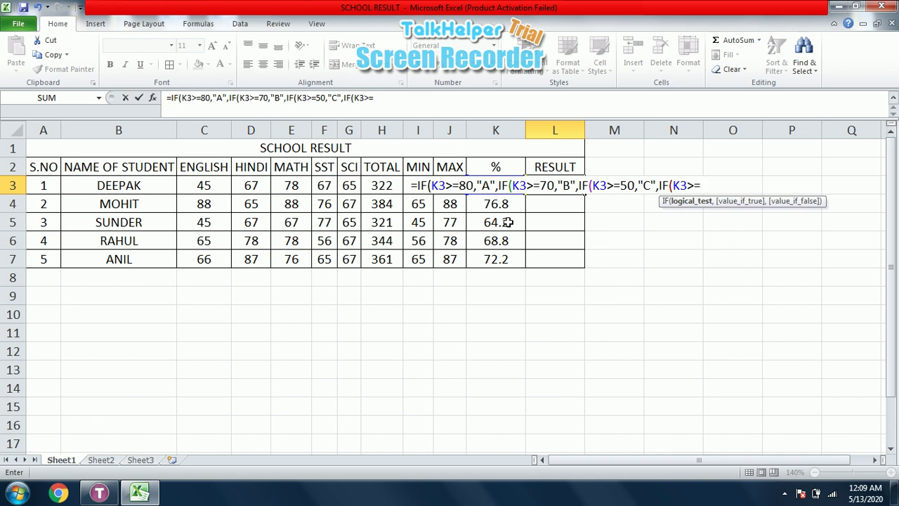
text(3)
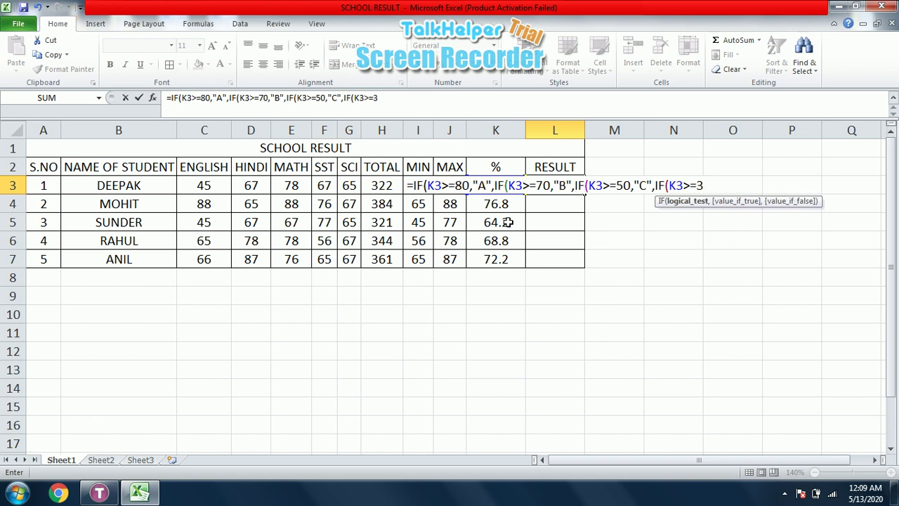
text(5)
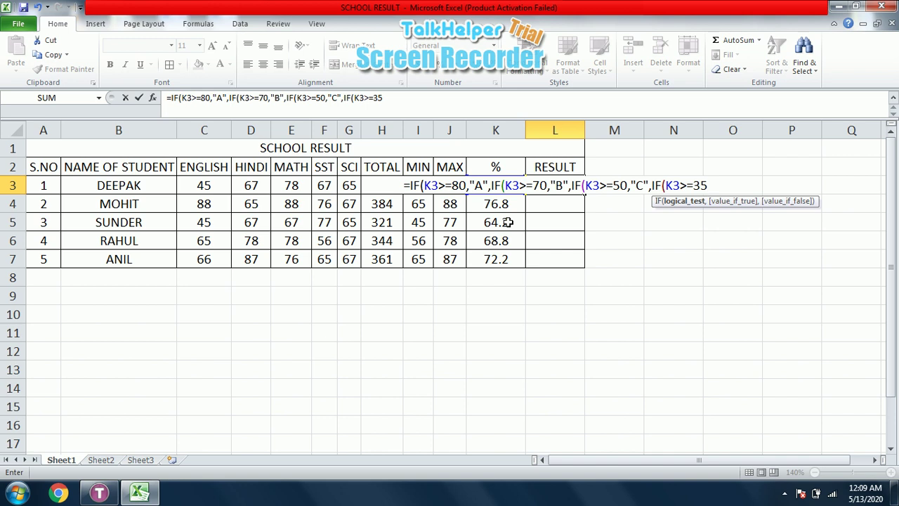
text(,")
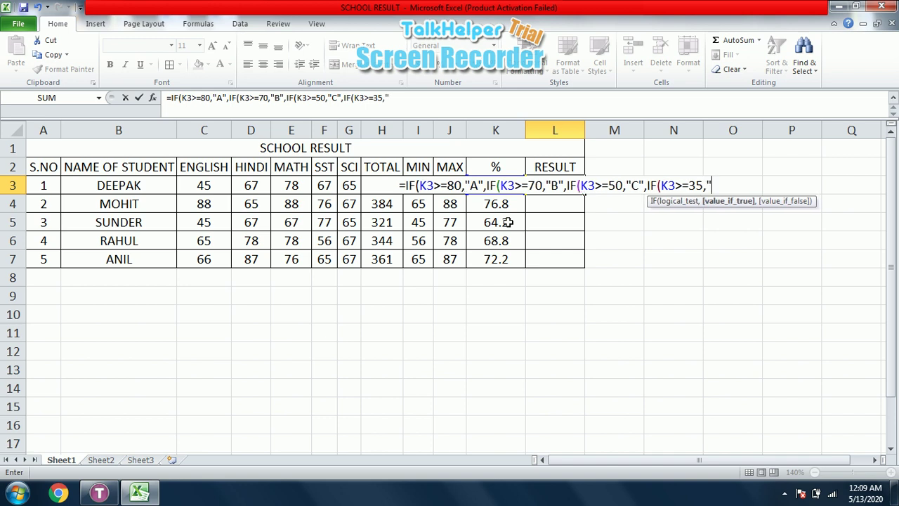
text(PASS)
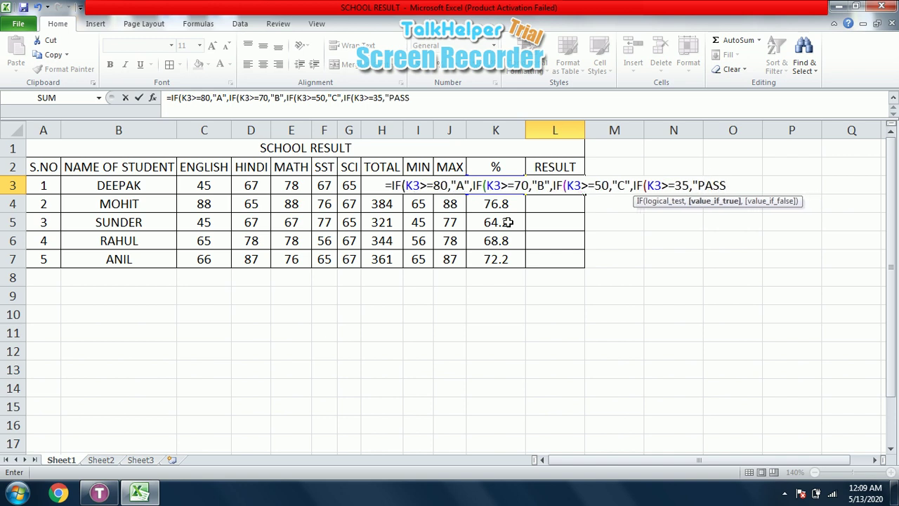
text(",)
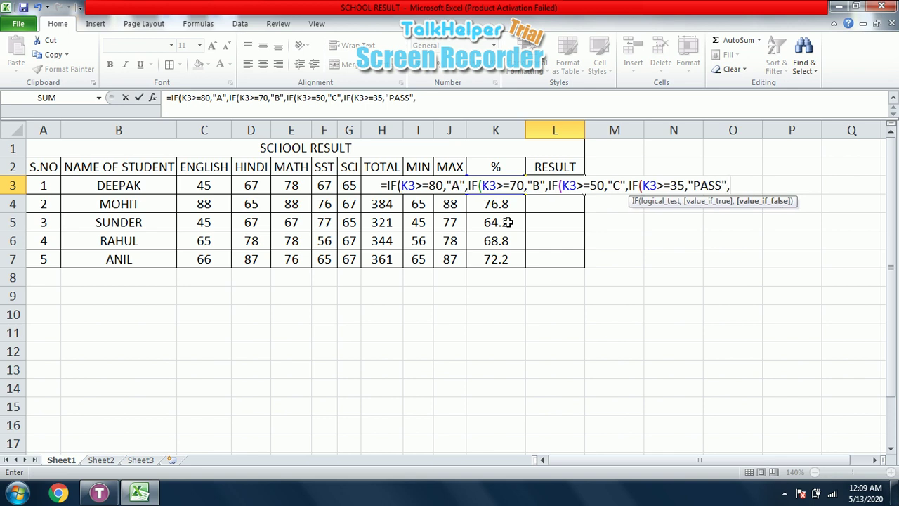
text("F)
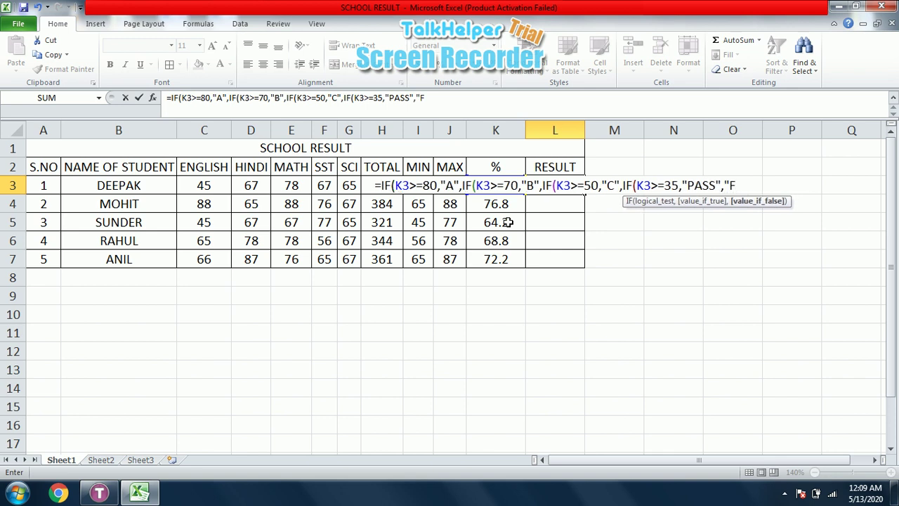
text(AIL")
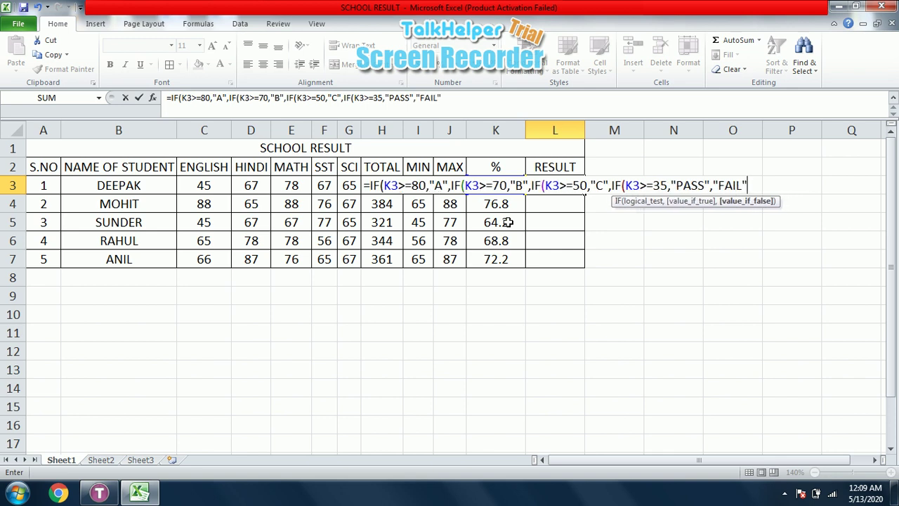
text())
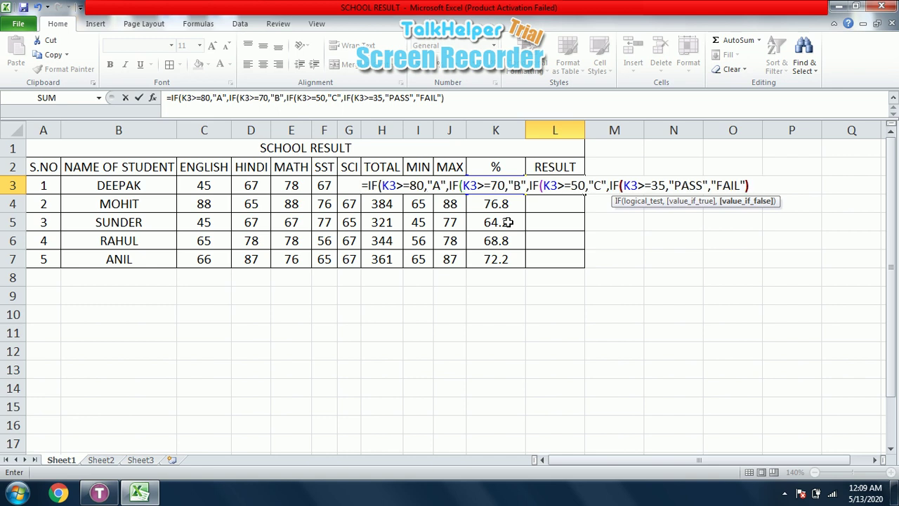
text())))
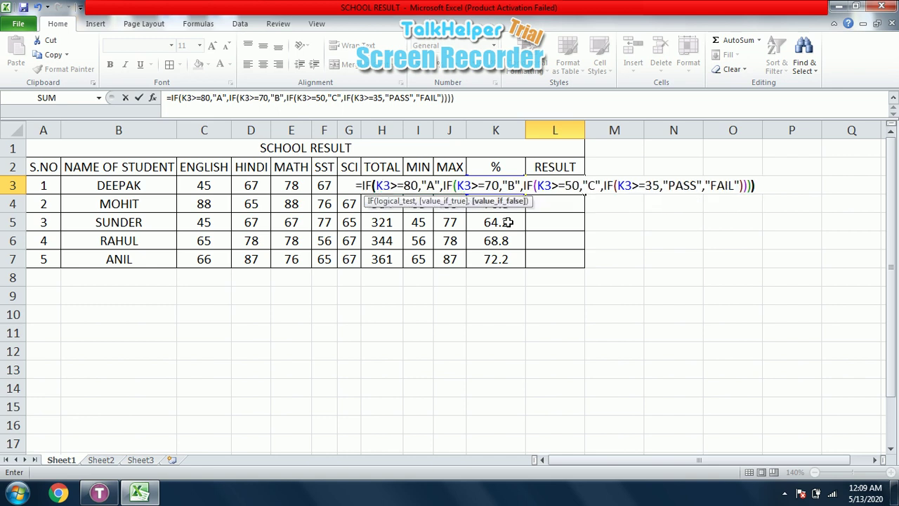
key(Return)
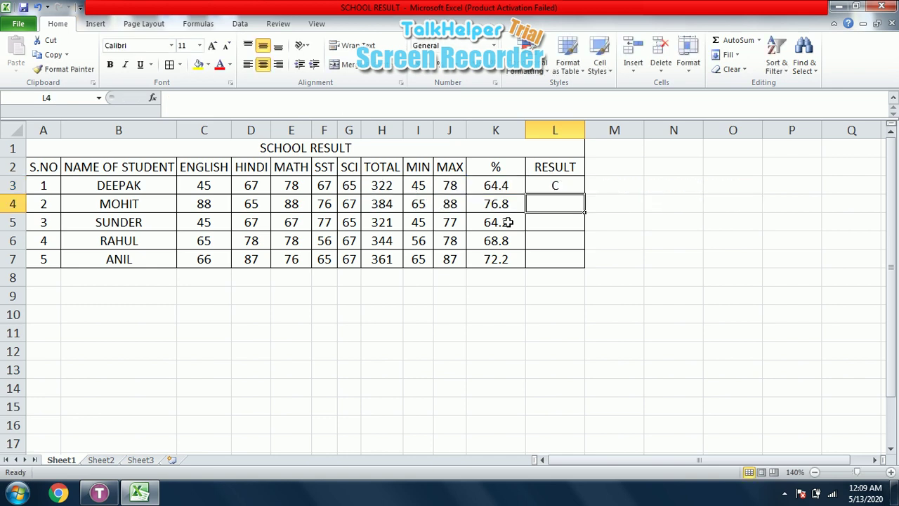
- Fill the L3 grading formula down through L7, giving grades B, C, C and B
click(570, 185)
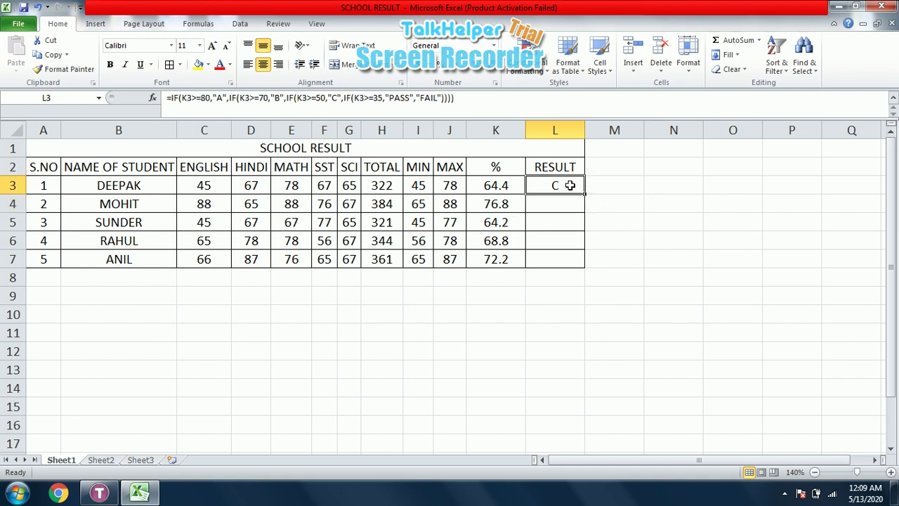
key(shift+Down)
key(shift+Down)
key(shift+Down)
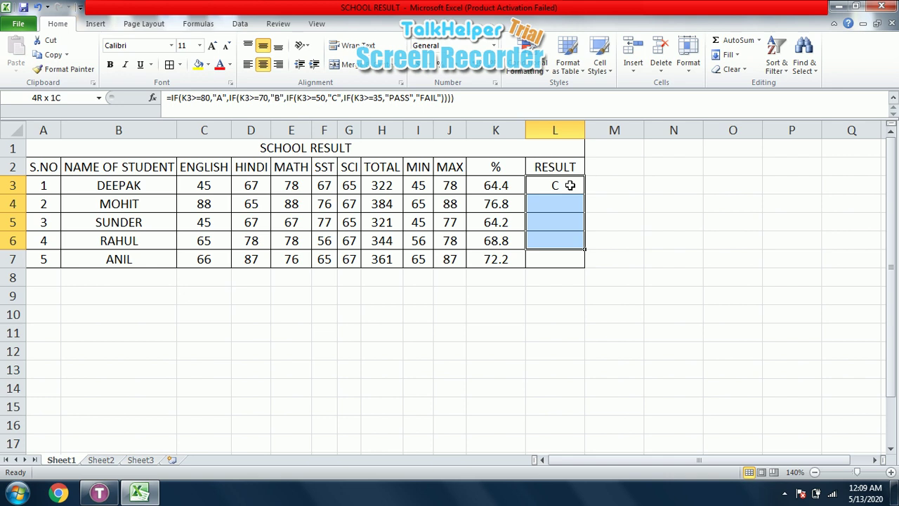
key(shift+Down)
key(ctrl+d)
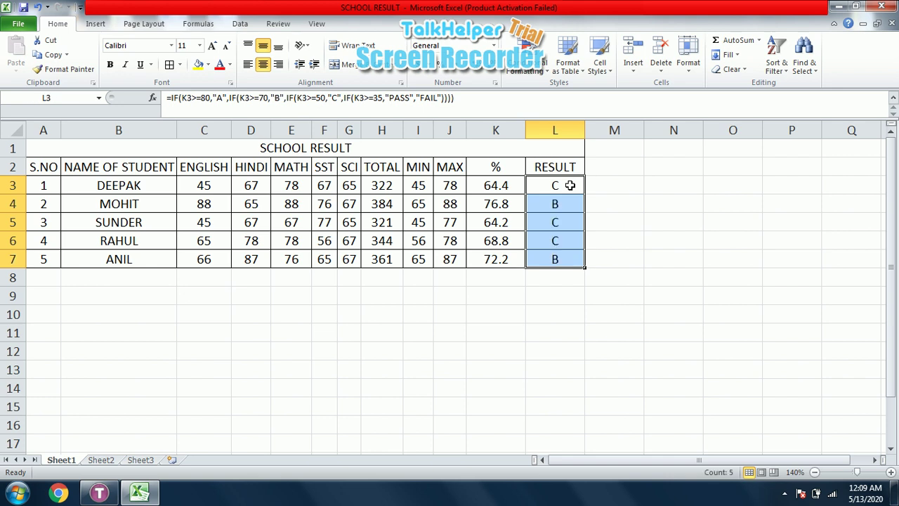
click(635, 206)
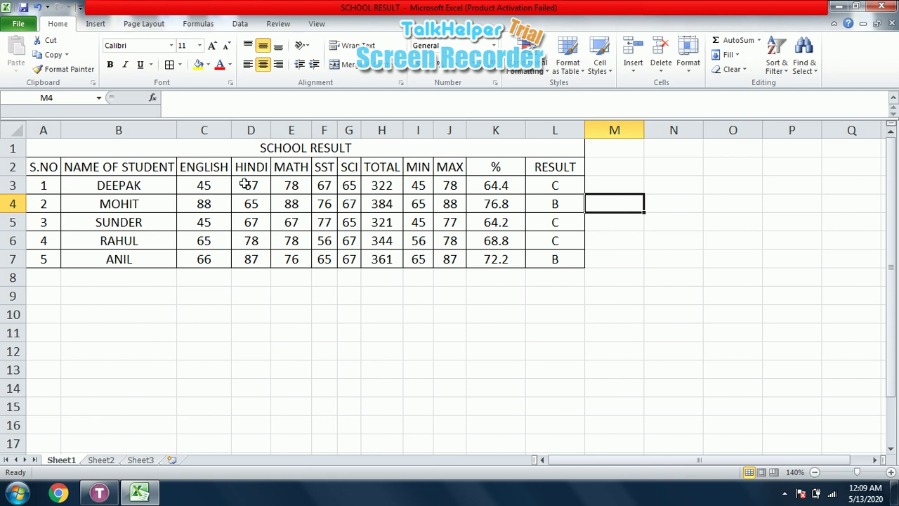
- Enter 80 for all five of the first student's subject marks, ENGLISH through SCI
click(217, 186)
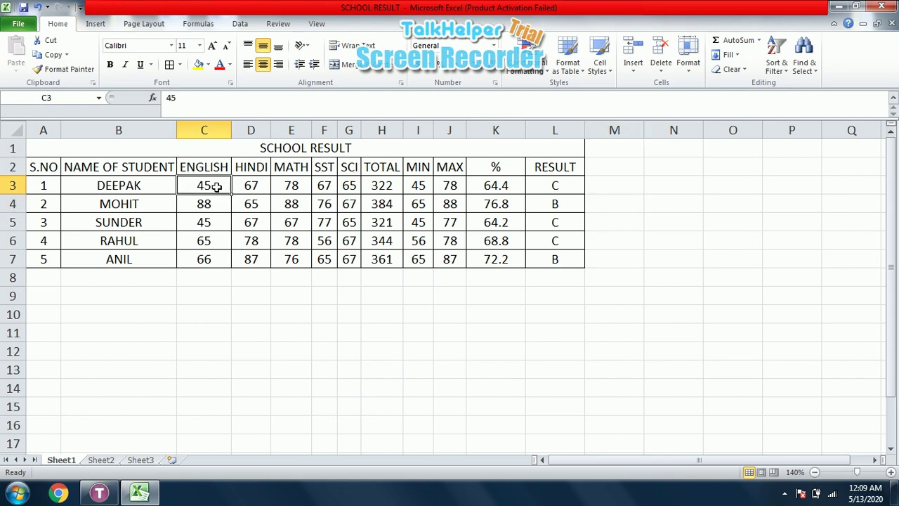
text(80)
key(Tab)
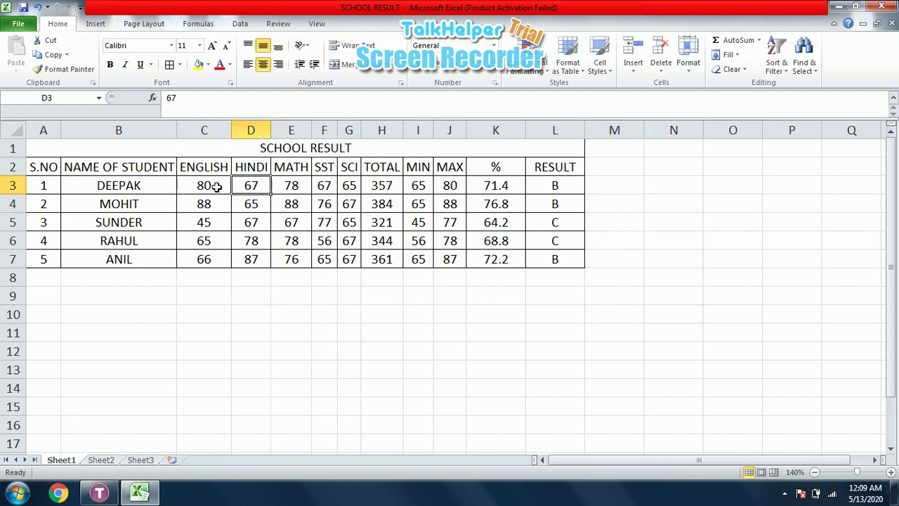
text(80)
key(Tab)
text(80)
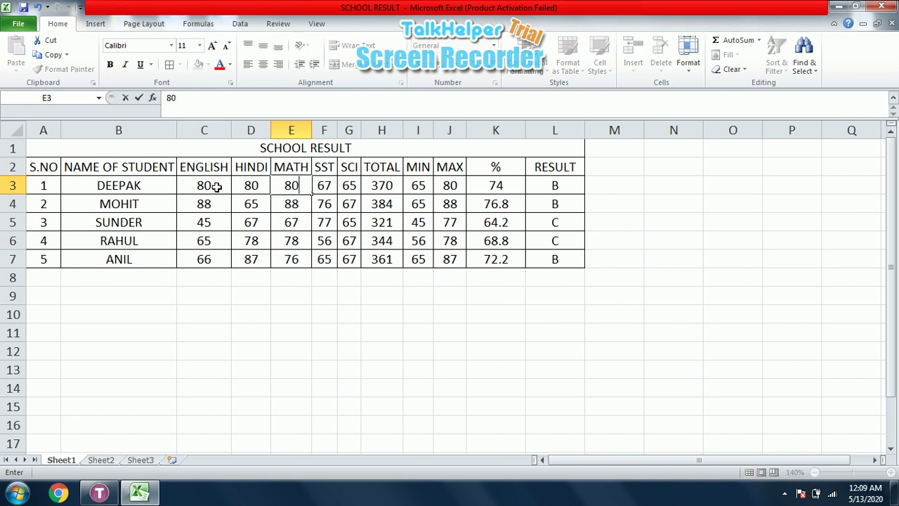
key(Tab)
text(80)
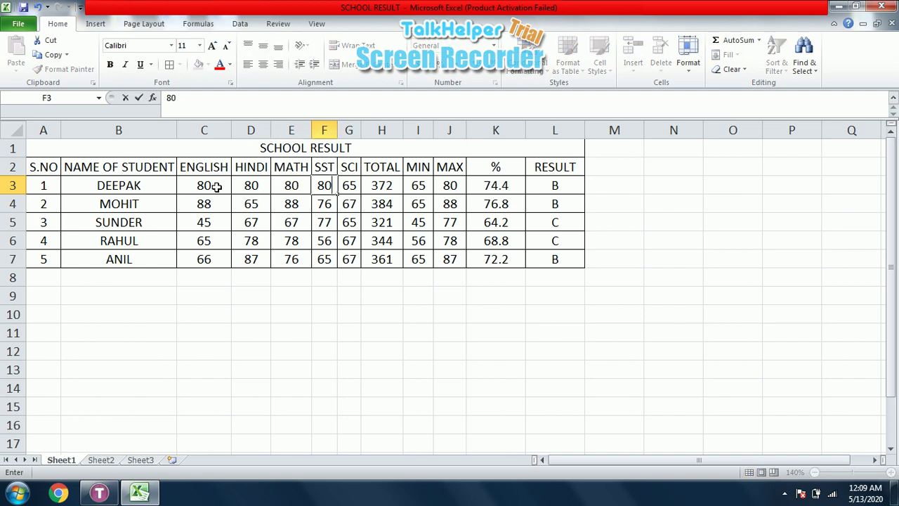
key(Tab)
text(80)
key(Return)
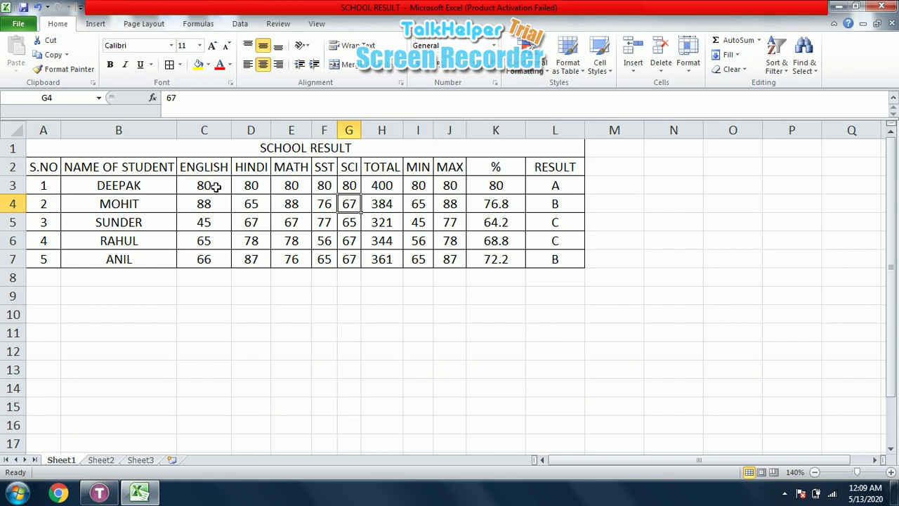
- Change the first student's SCI mark to 79, giving 79.8% and grade B
click(347, 185)
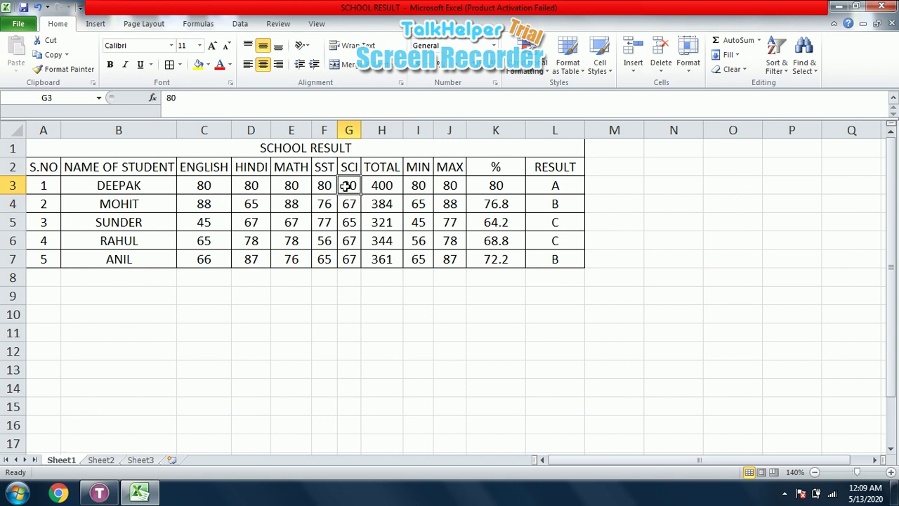
text(79)
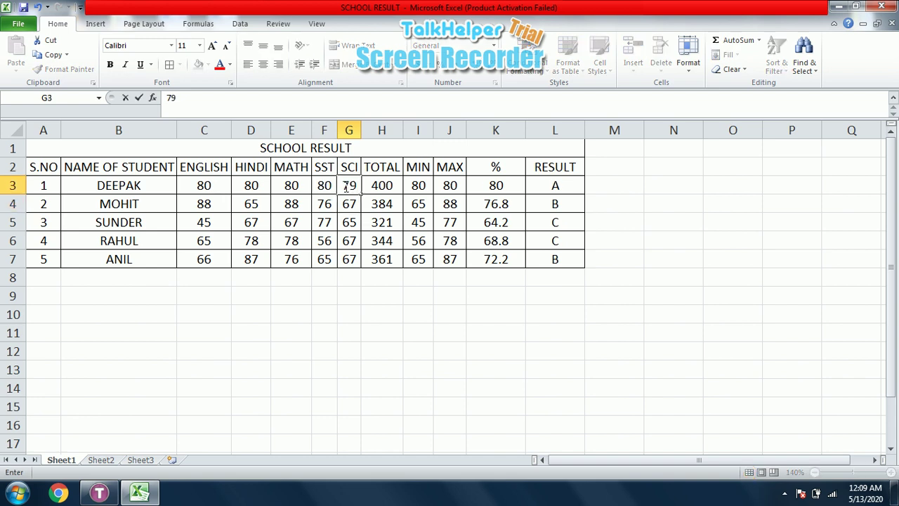
key(Return)
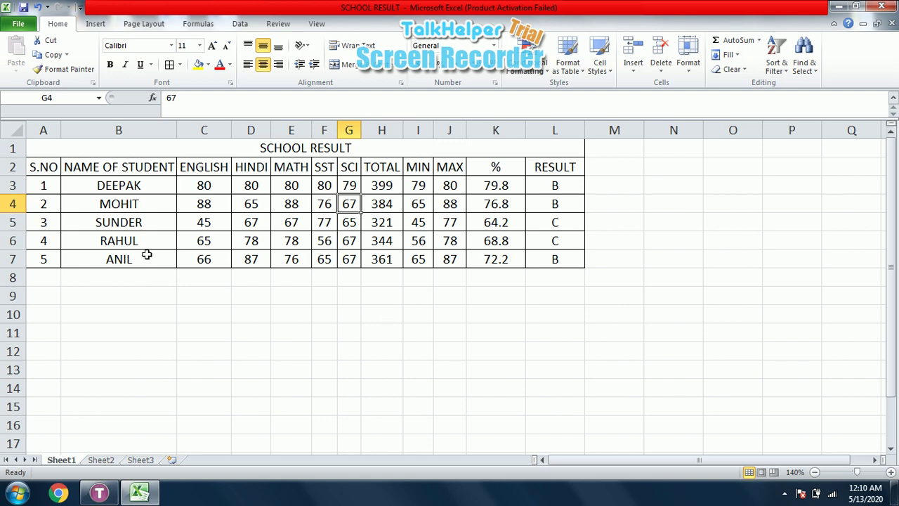
- Enter 35 for all five of the fifth student's subject marks in row 7
click(190, 261)
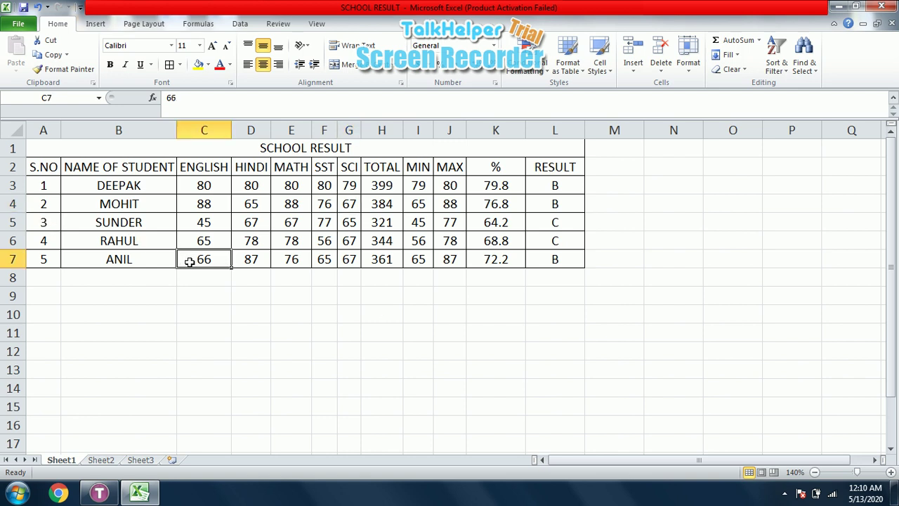
text(35)
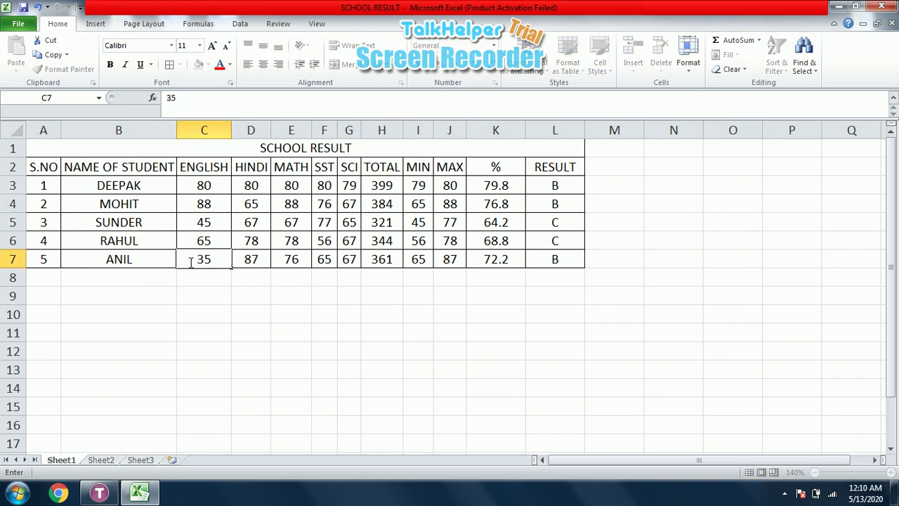
key(Tab)
text(35)
key(Tab)
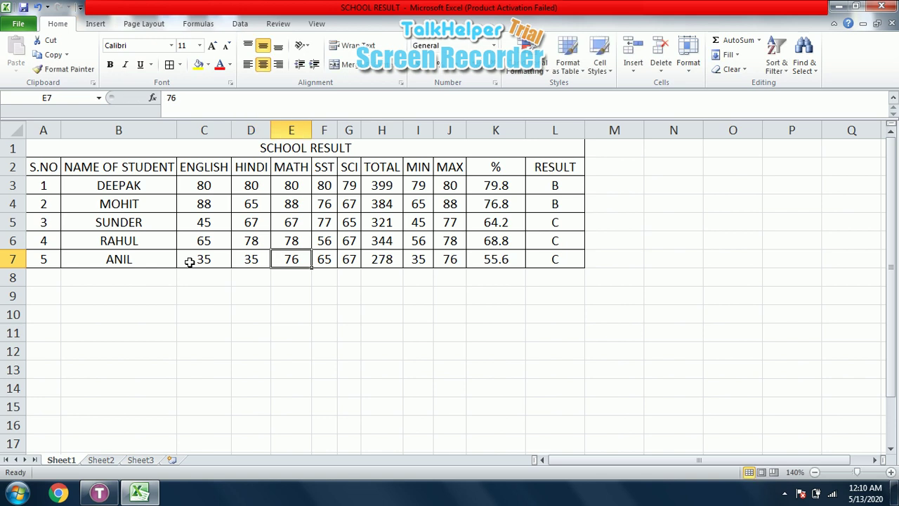
text(35)
key(Tab)
text(35)
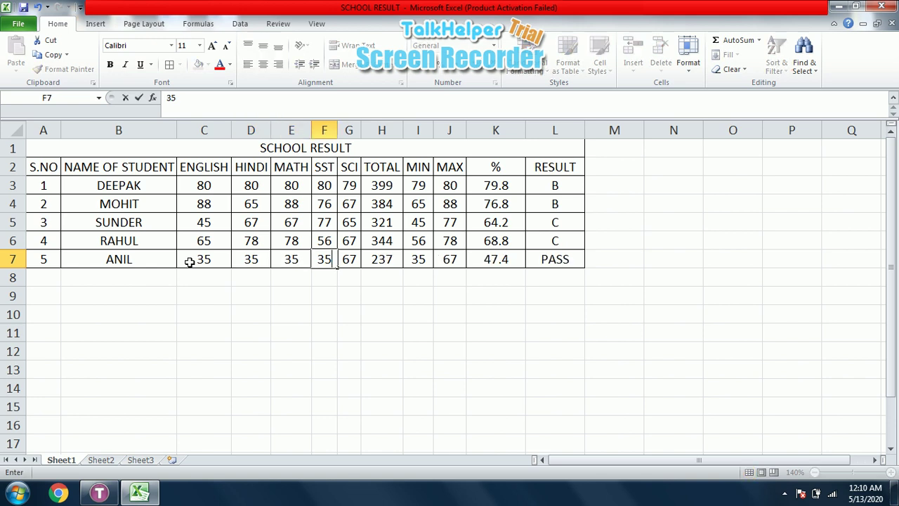
key(Tab)
text(35)
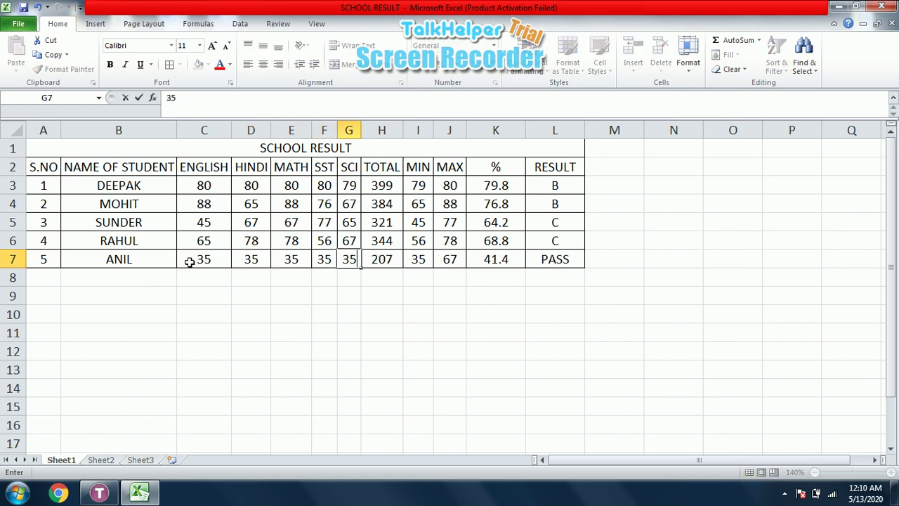
click(303, 317)
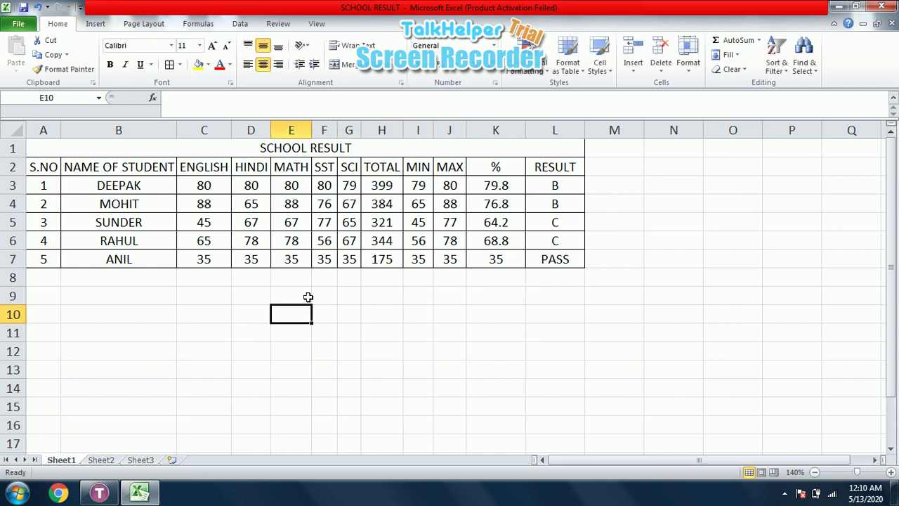
click(327, 259)
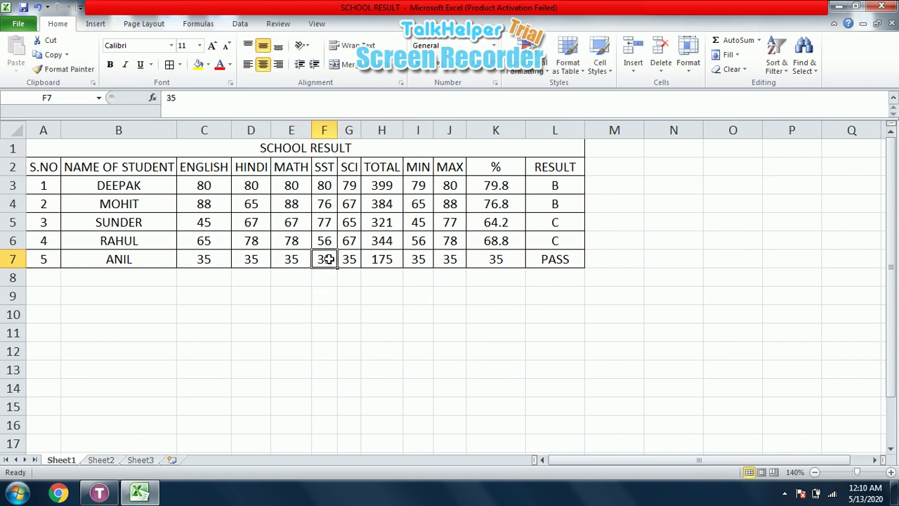
- Lower the fifth student's SST mark to 34 for 34.8% and FAIL, then dismiss the colour-scheme prompt
text(34)
key(Return)
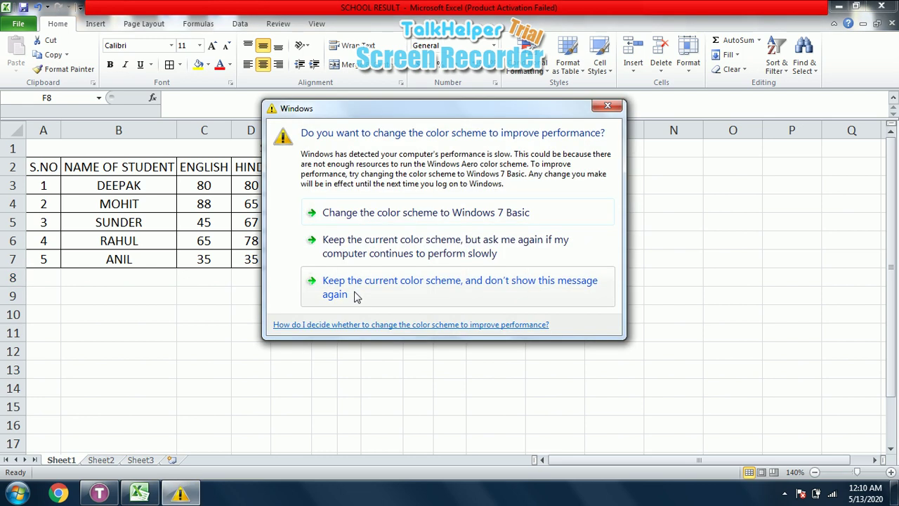
click(607, 109)
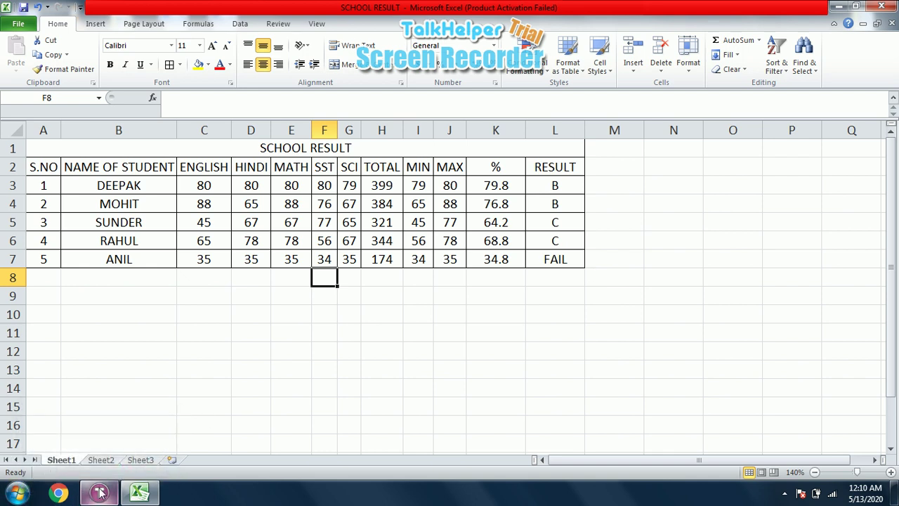
mouse_move(98, 492)
mouse_move(113, 462)
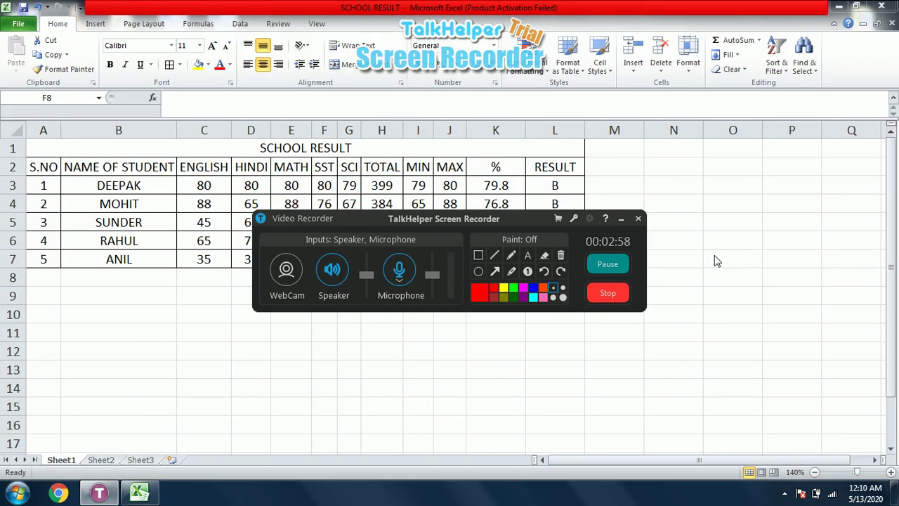